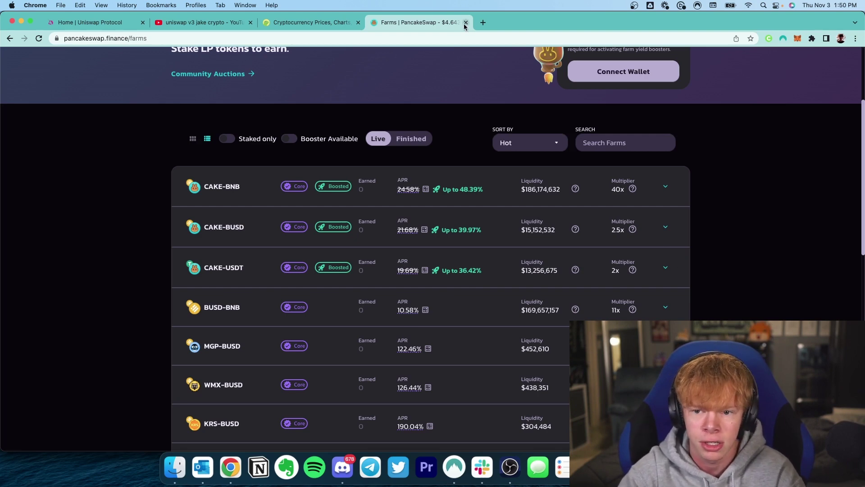
scroll(508, 298, "up", 2)
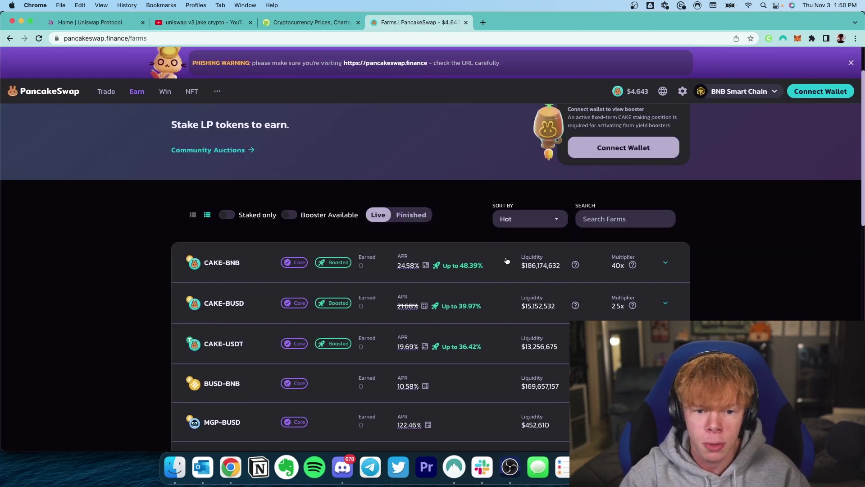
scroll(158, 73, "up", 1)
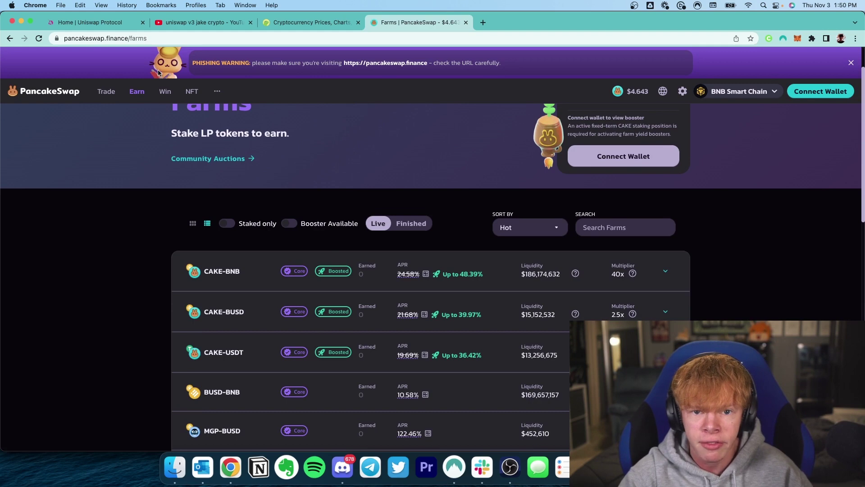
- Switch to the Uniswap tab and close the PancakeSwap Farms page
left_click(102, 24)
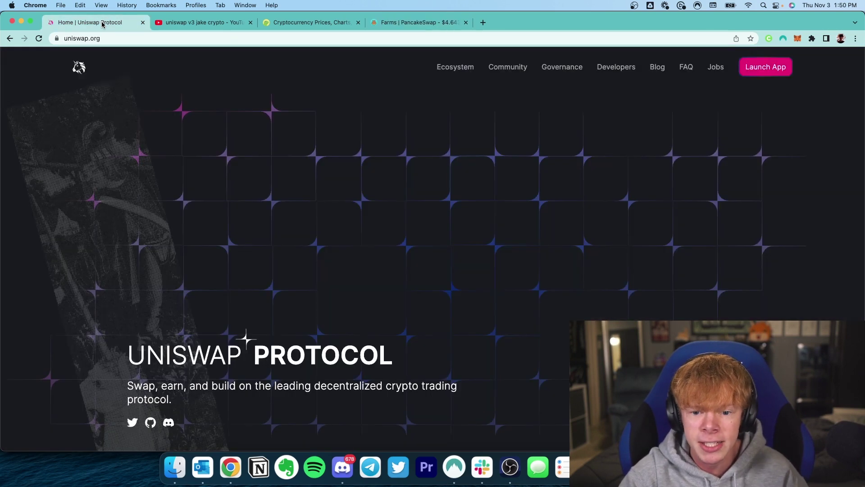
left_click(466, 23)
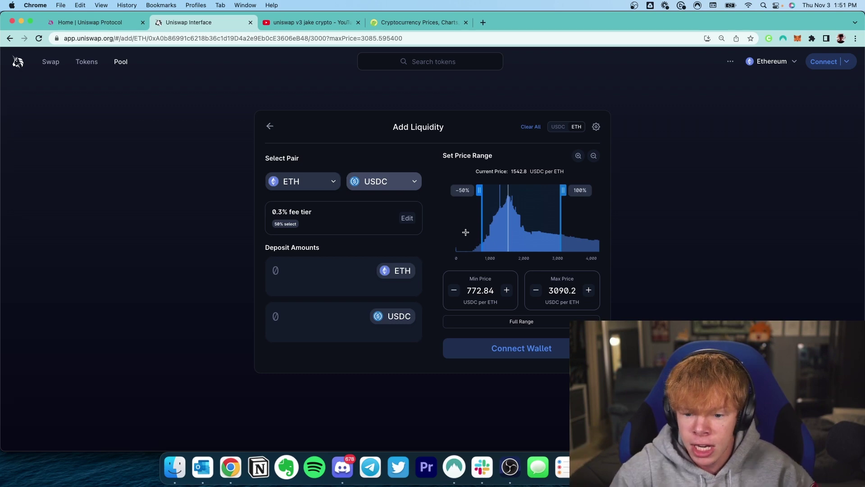
- Narrow the ETH/USDC range to 1358.4–1822.6 USDC per ETH and switch to YouTube
double_click(481, 292)
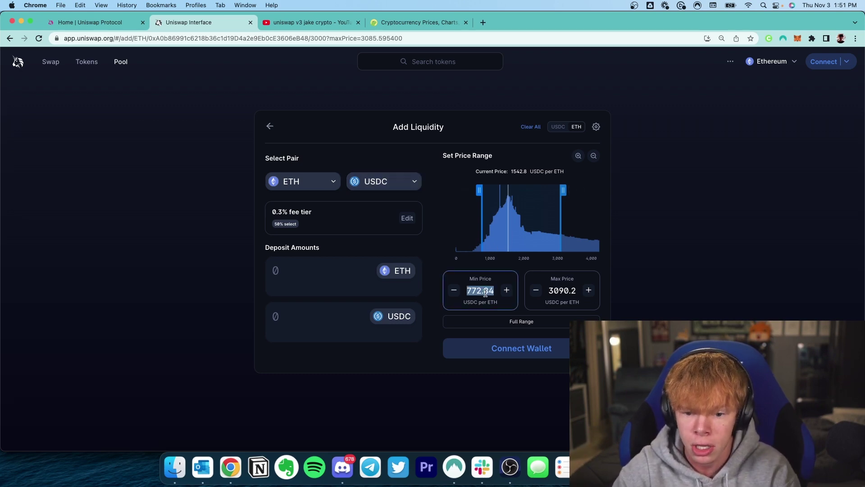
type("0")
left_click(477, 209)
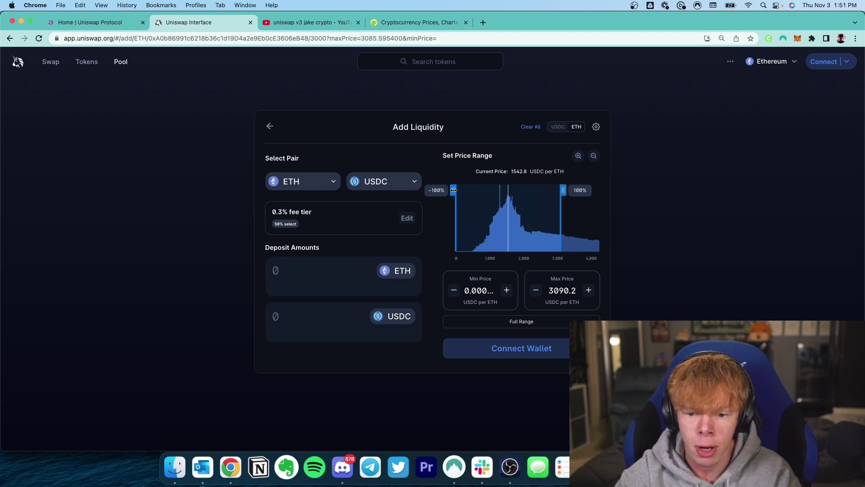
left_click_drag(453, 190, 500, 190)
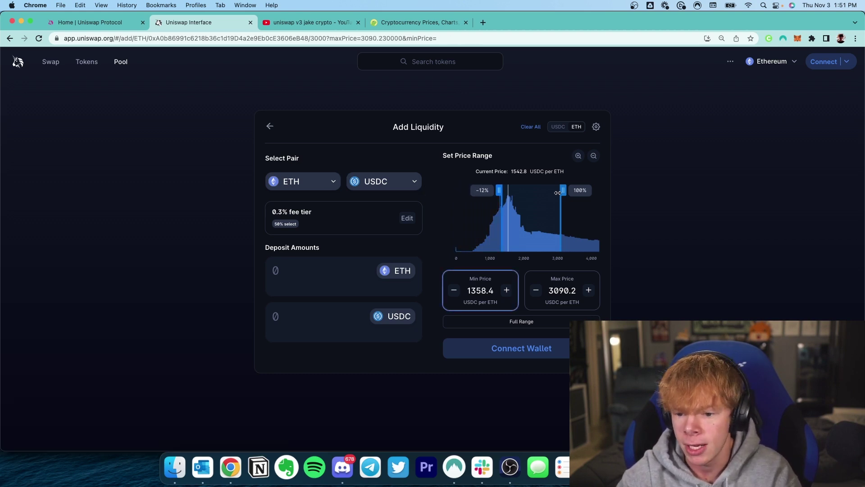
left_click_drag(563, 190, 520, 193)
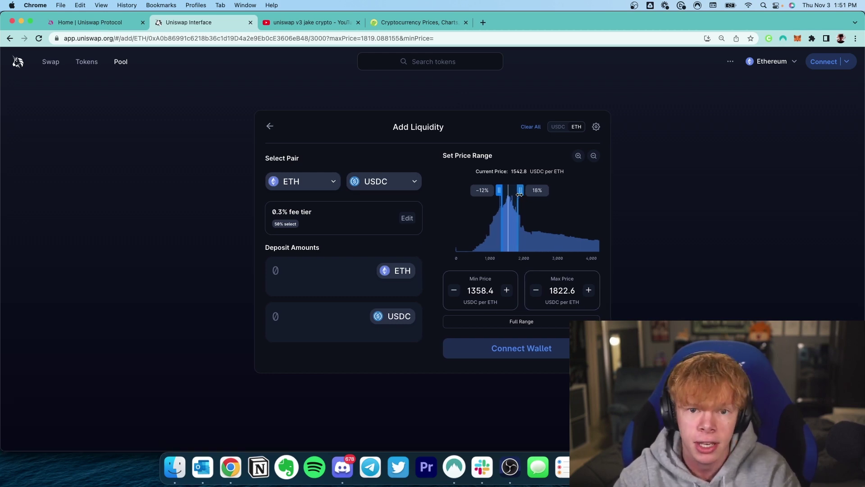
key("ctrl+Tab")
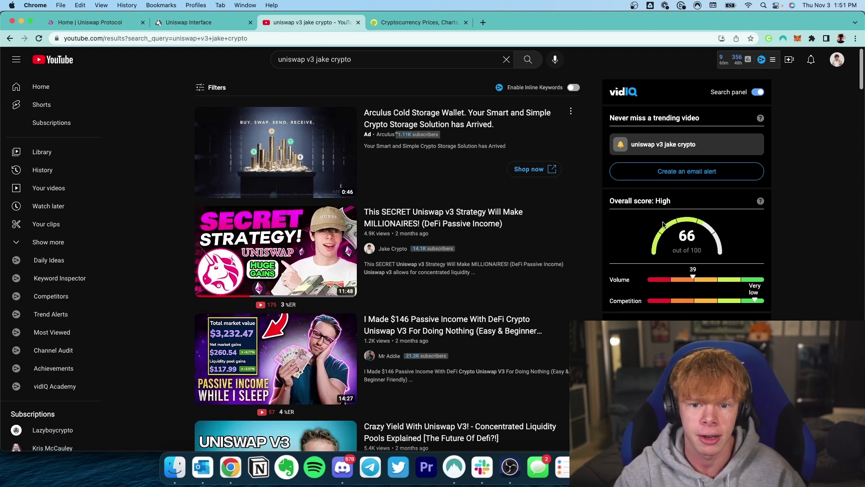
- Browse Discord's #strategies channel for Uniswap position posts, then return to the browser
key("super+Tab")
scroll(449, 356, "down", 5)
scroll(449, 356, "down", 5)
scroll(449, 356, "down", 5)
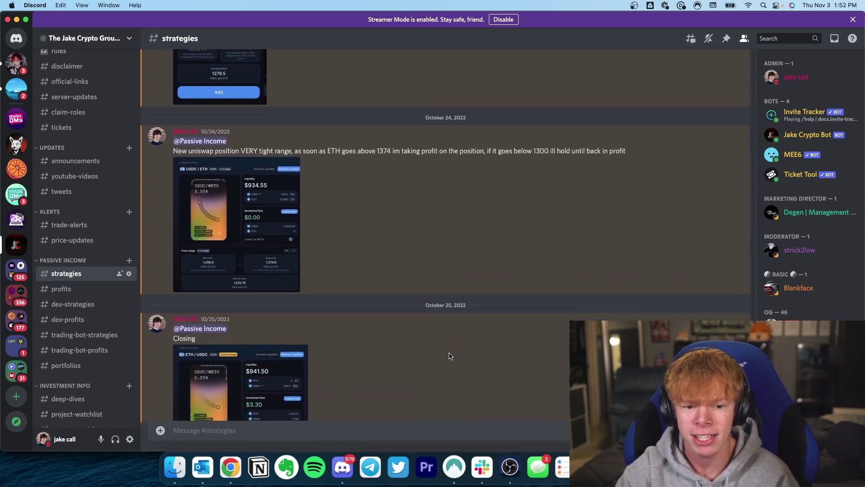
scroll(449, 356, "down", 5)
scroll(450, 356, "down", 2)
scroll(449, 356, "down", 5)
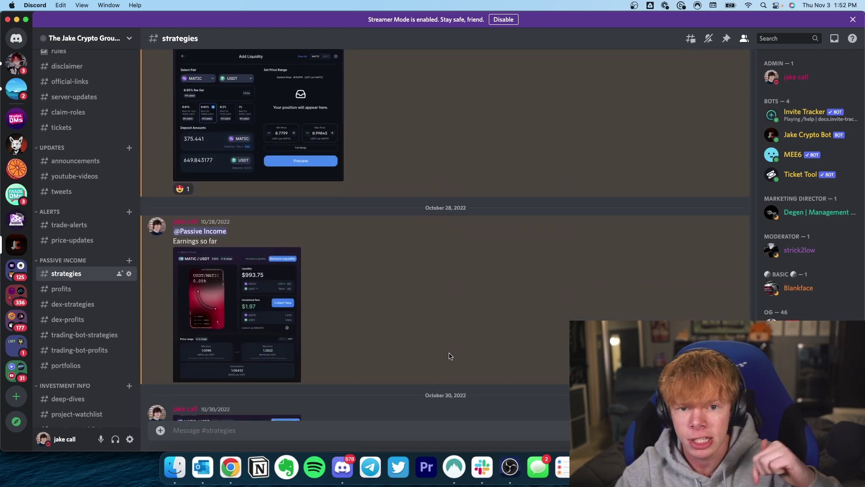
scroll(449, 356, "down", 5)
scroll(450, 355, "down", 5)
key("super+Tab")
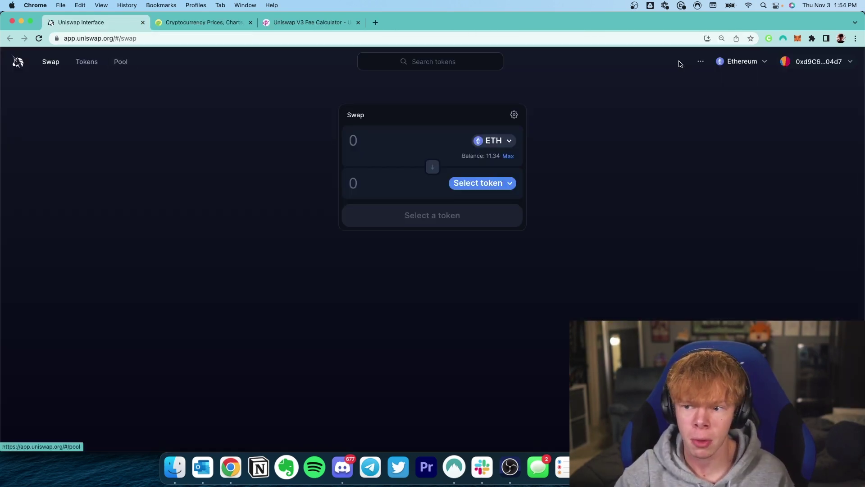
- Check the network dropdown, then open Pool to list the SHIB/ETH and USDC/ETH positions
left_click(747, 62)
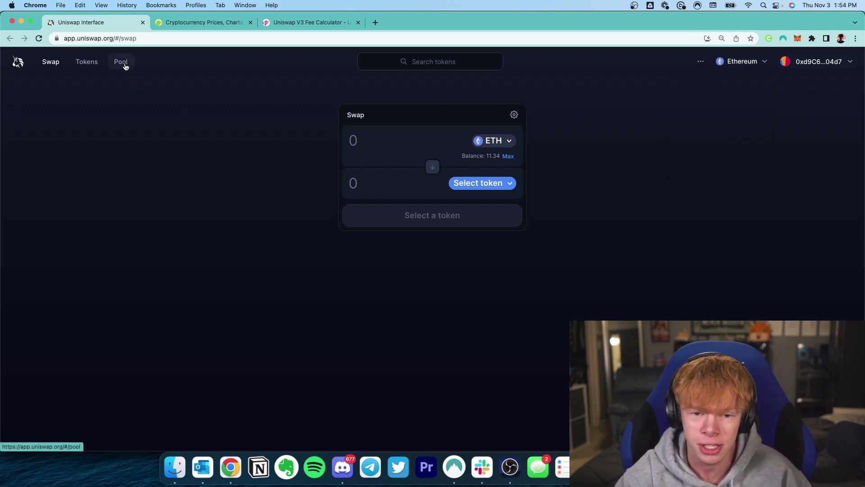
left_click(123, 63)
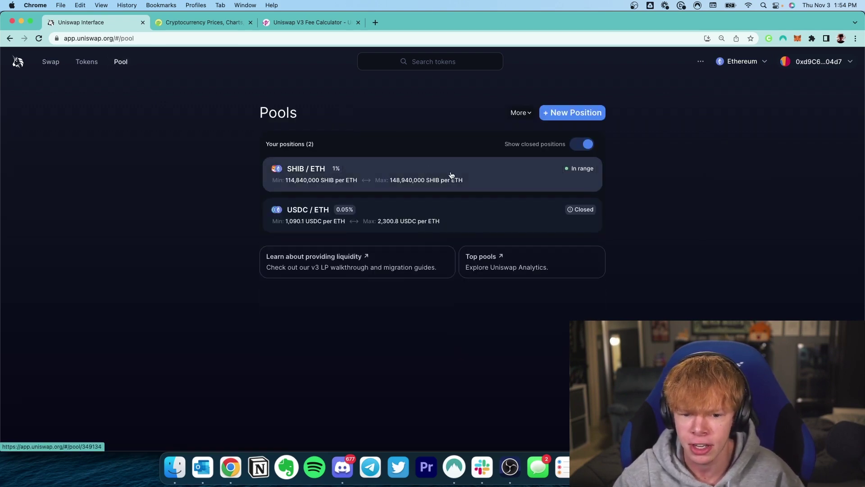
- Open the SHIB/ETH 1% position and highlight its $963.08 liquidity and $24.61 fees
left_click(353, 179)
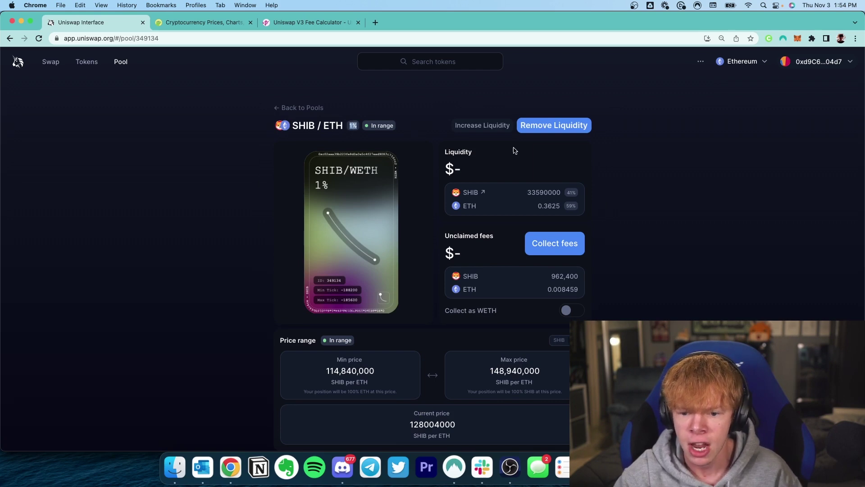
mouse_move(456, 168)
left_mouse_down()
mouse_move(524, 170)
mouse_move(475, 170)
left_mouse_up()
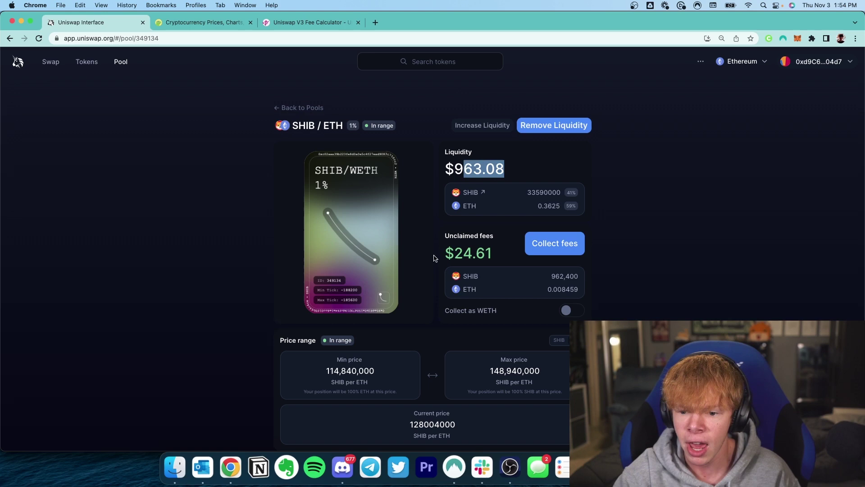
left_click_drag(454, 252, 495, 254)
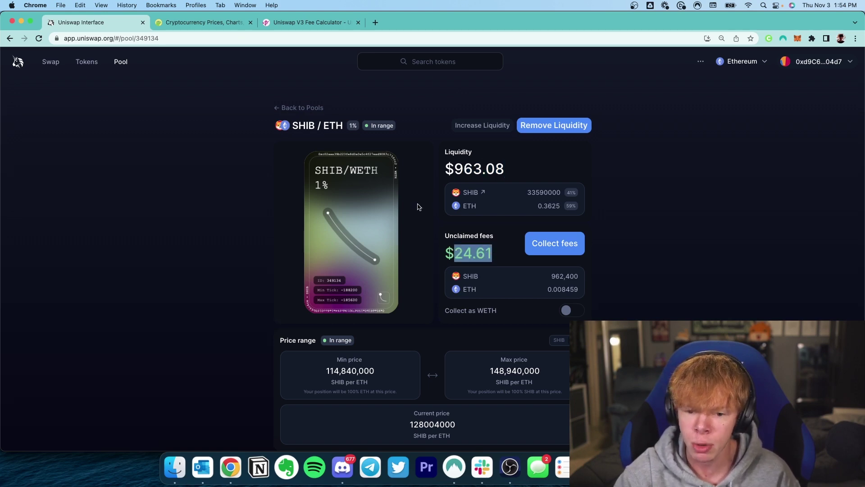
triple_click(304, 126)
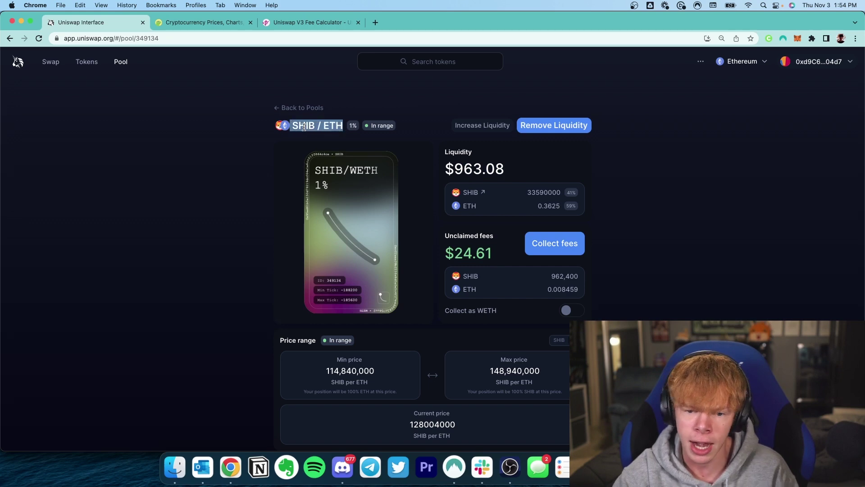
left_click(303, 126)
triple_click(333, 126)
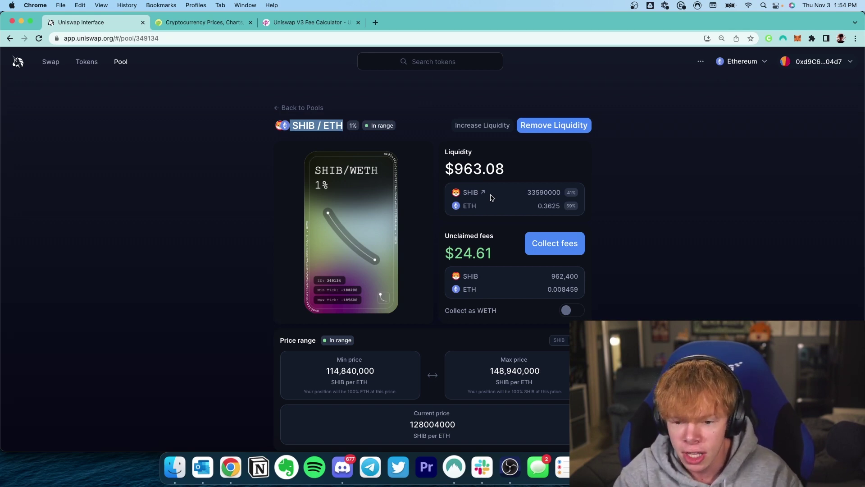
double_click(473, 254)
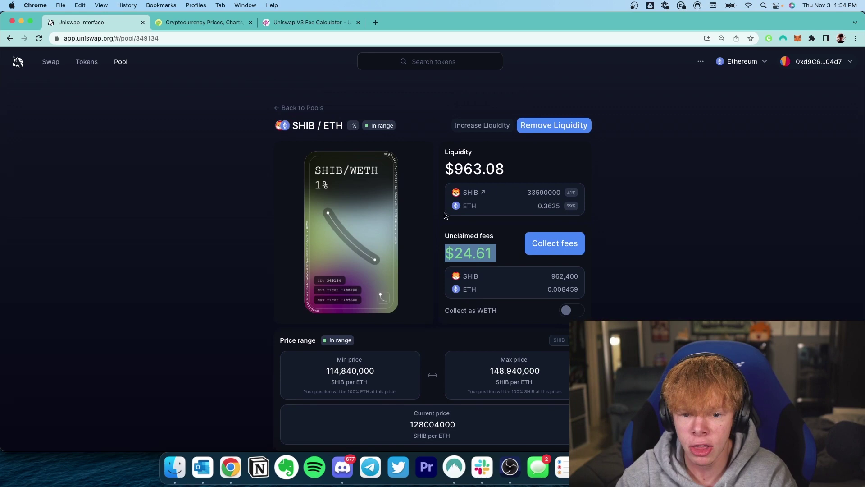
triple_click(336, 130)
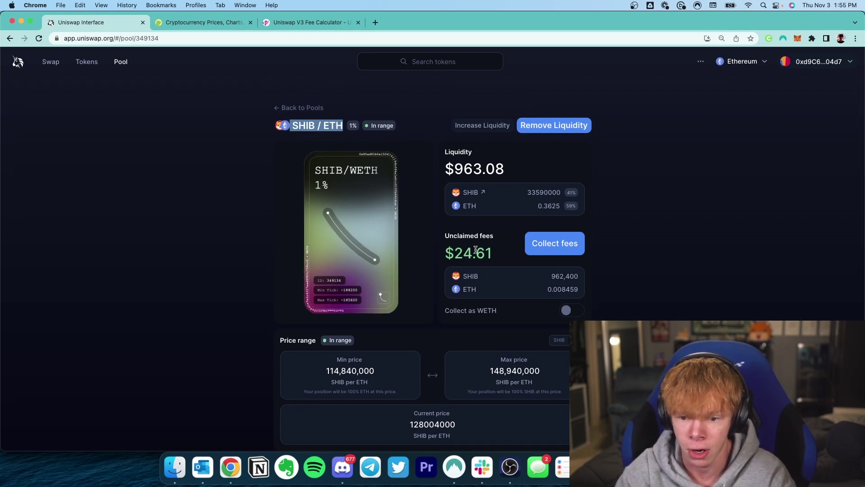
- Review the MATIC/USDT 0.05% position's $16.94 unclaimed fees, then switch to CoinGecko
left_click(550, 183)
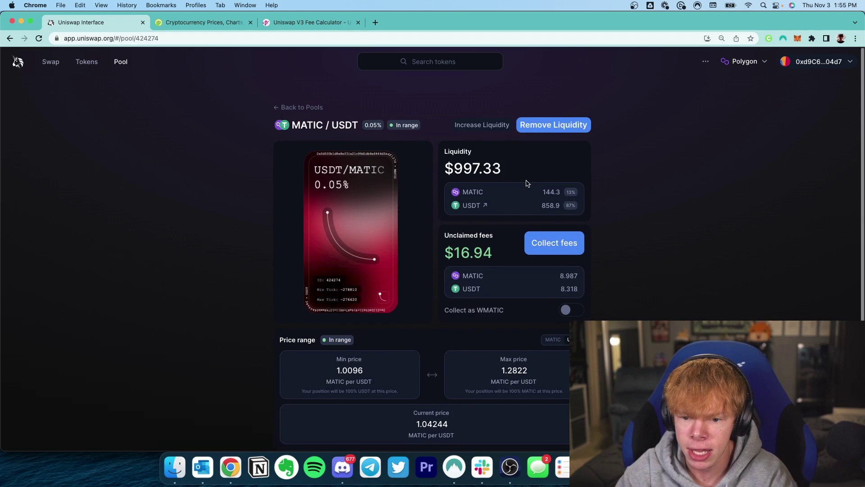
scroll(497, 169, "down", 1)
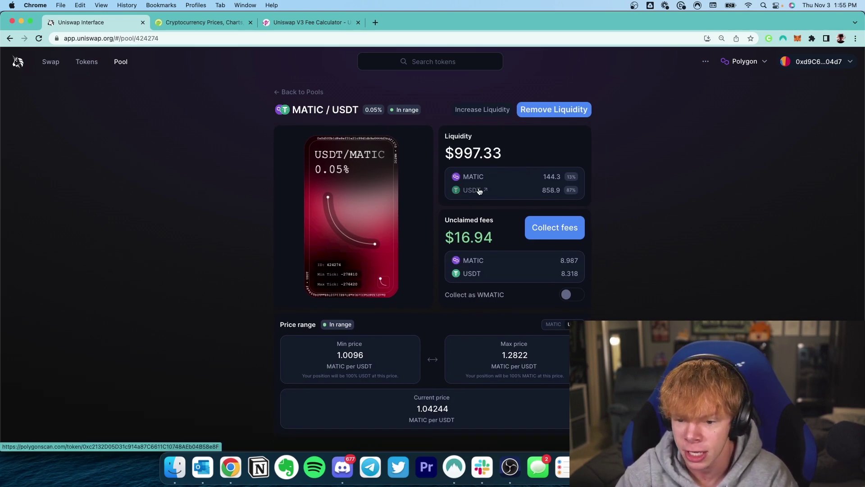
double_click(474, 242)
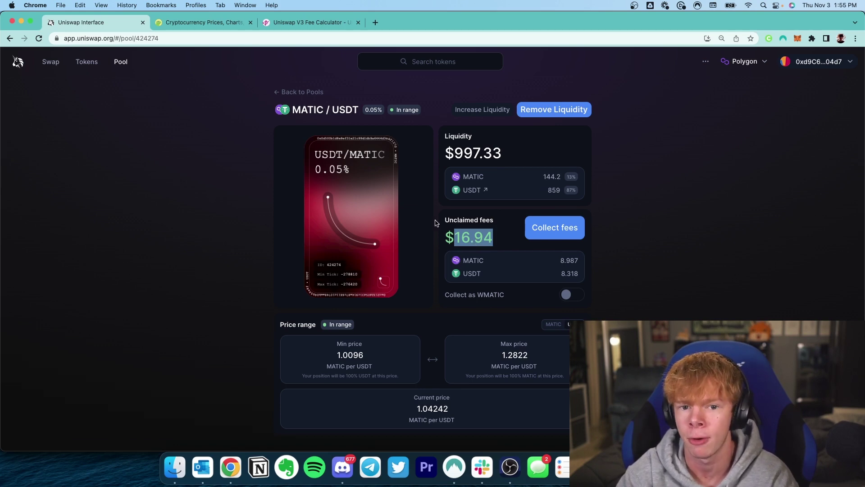
scroll(261, 119, "up", 1)
left_click(216, 23)
scroll(473, 288, "down", 5)
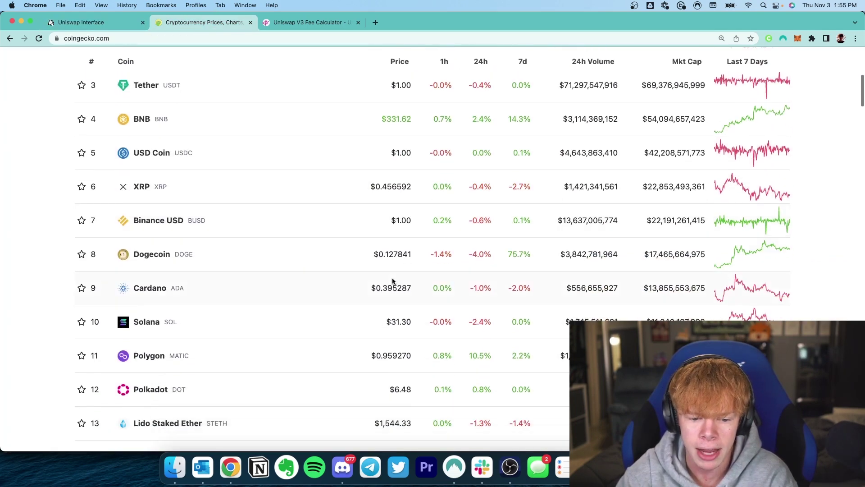
scroll(474, 288, "down", 2)
scroll(473, 287, "up", 3)
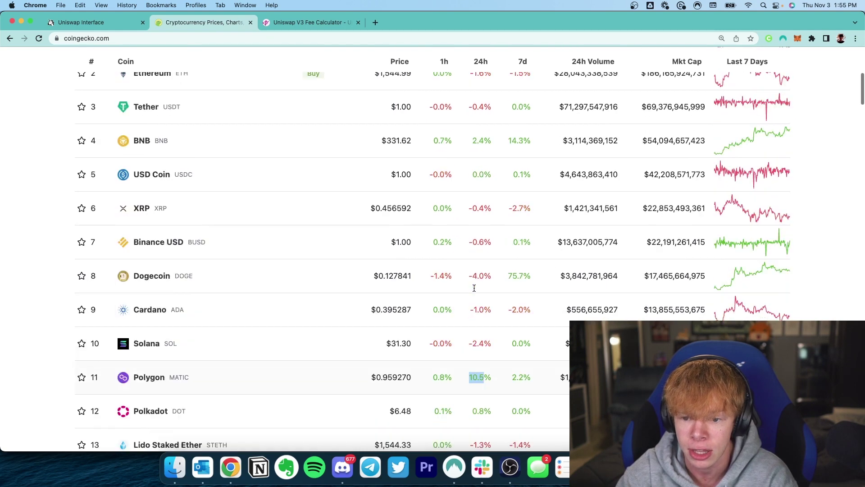
scroll(474, 288, "up", 5)
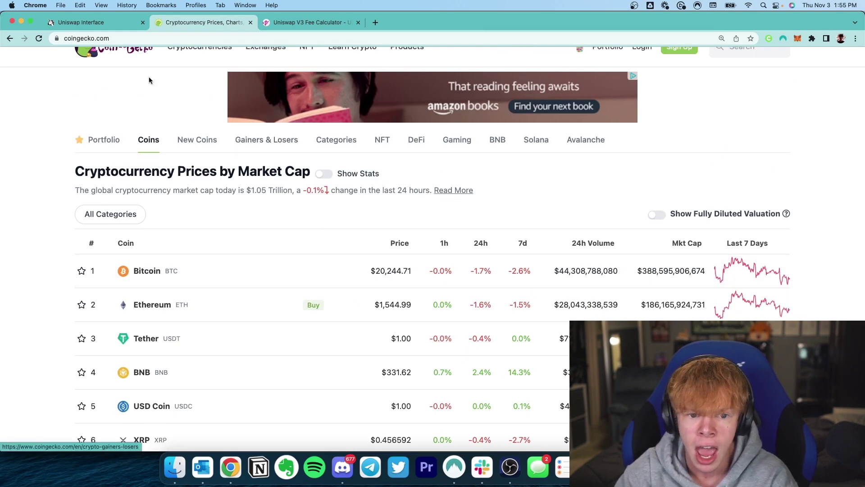
- Revisit the MATIC/USDT position's fees, then start entering info.uniswap.org in the address bar
left_click(101, 23)
left_click_drag(491, 252, 474, 240)
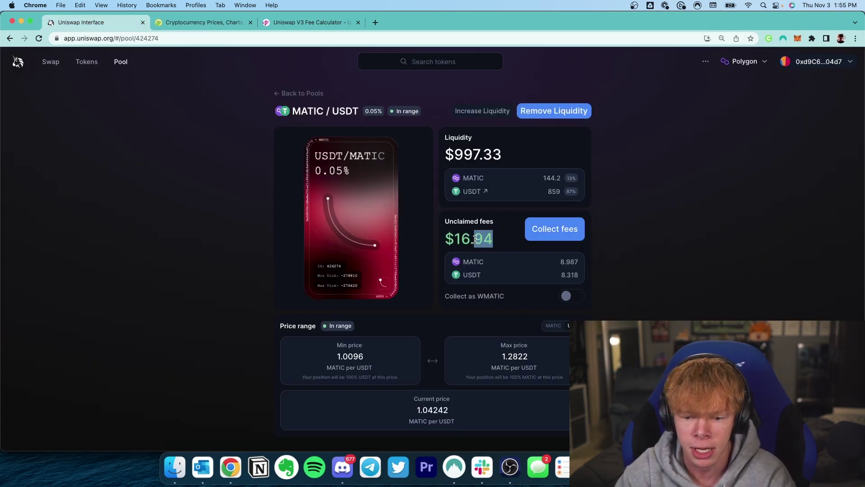
left_click(474, 240)
scroll(490, 250, "up", 1)
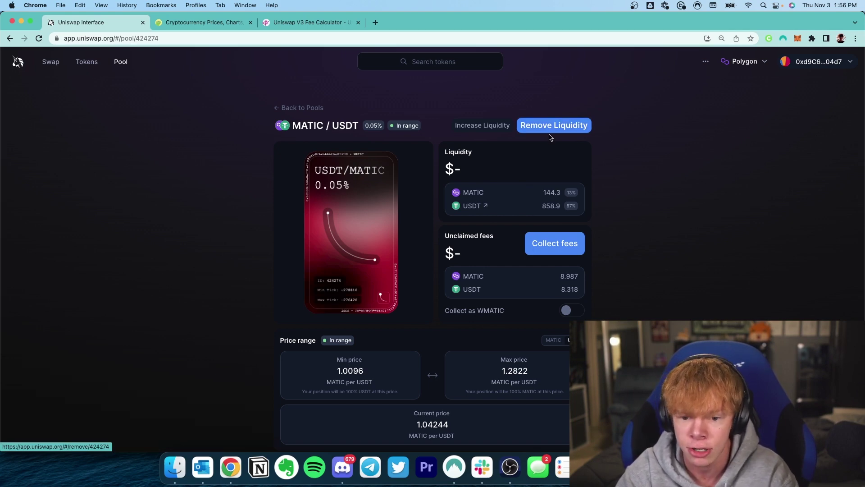
left_click(380, 41)
type("c")
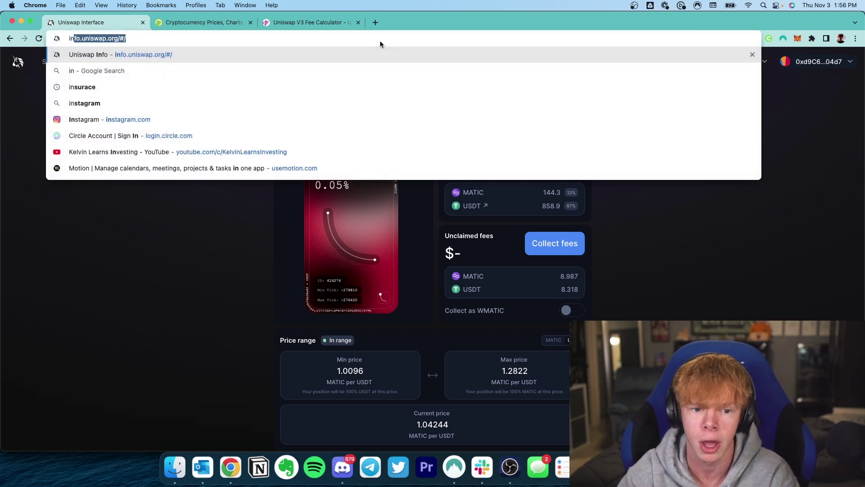
- Scroll CoinGecko's rankings past Uniswap at rank 18, then return to the fee calculator
key("Return")
scroll(475, 205, "down", 1)
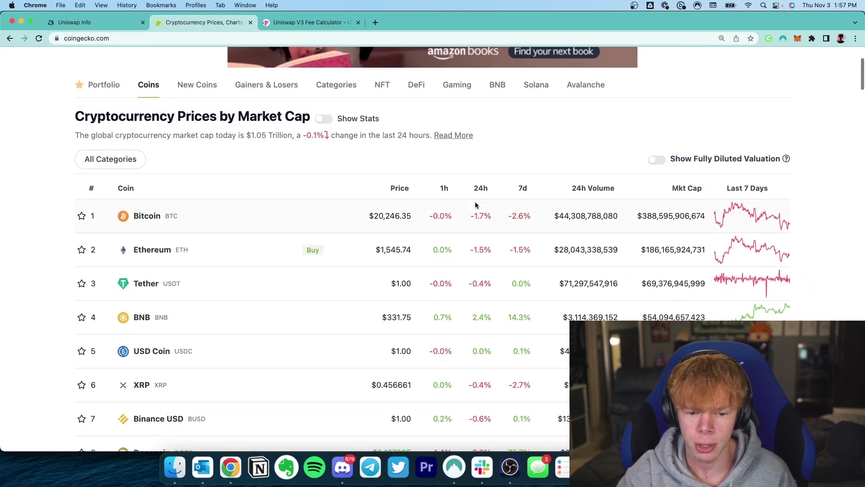
scroll(195, 265, "down", 3)
scroll(230, 186, "down", 1)
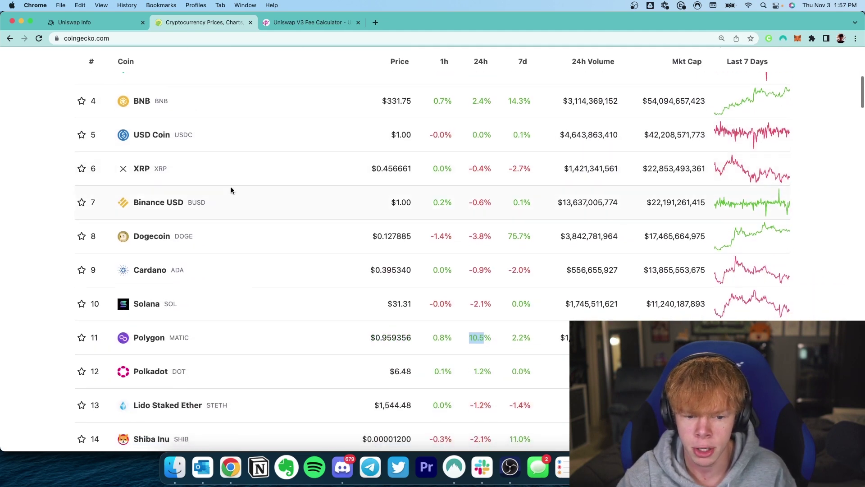
scroll(229, 267, "down", 2)
scroll(175, 298, "down", 2)
scroll(175, 299, "down", 5)
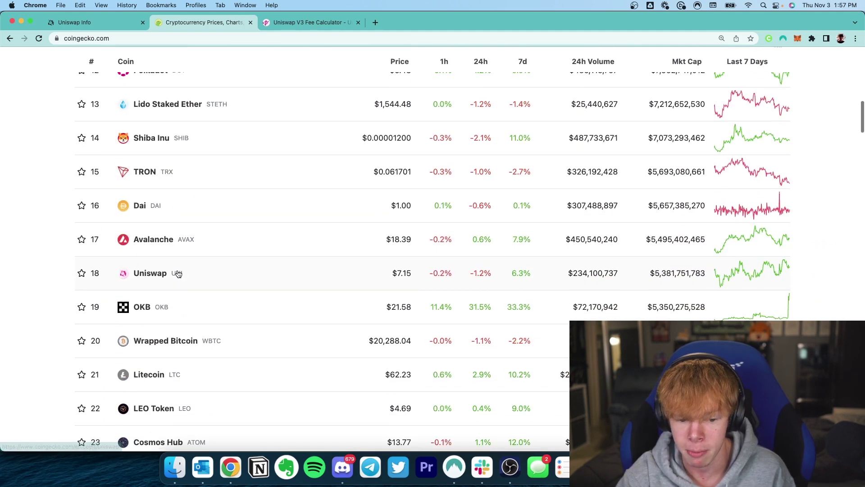
scroll(170, 171, "down", 2)
scroll(201, 266, "down", 2)
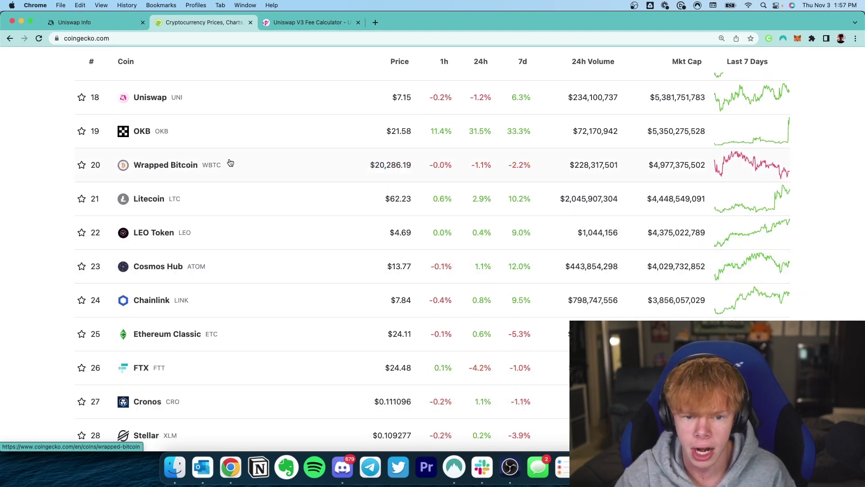
key("ctrl+Tab")
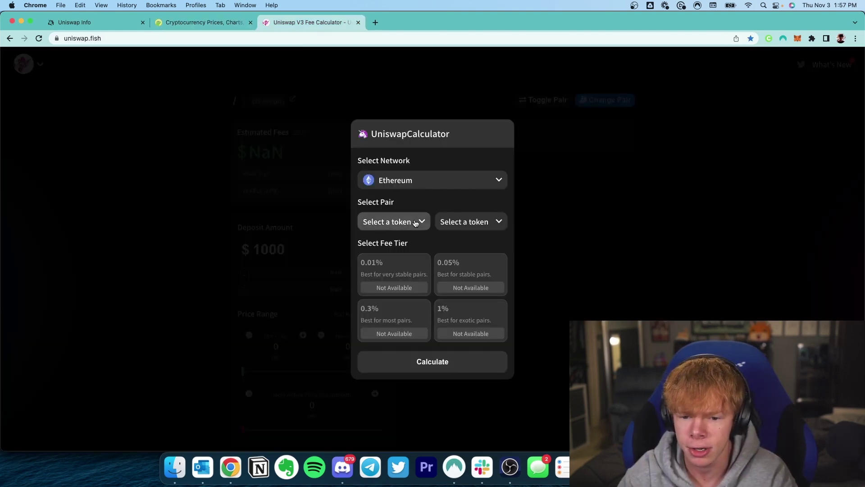
- Calculate ETH/USDC 0.05% fees, showing $2.17 daily on $1000 and 79.36% APR
left_click(416, 223)
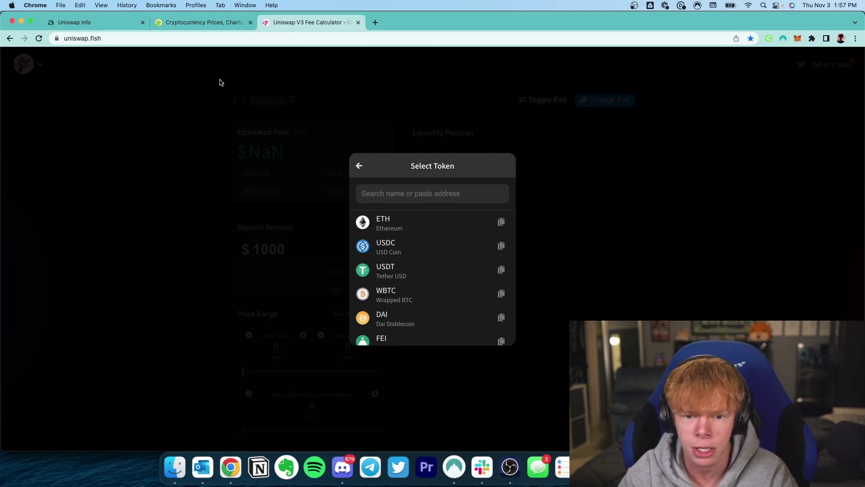
left_click(402, 230)
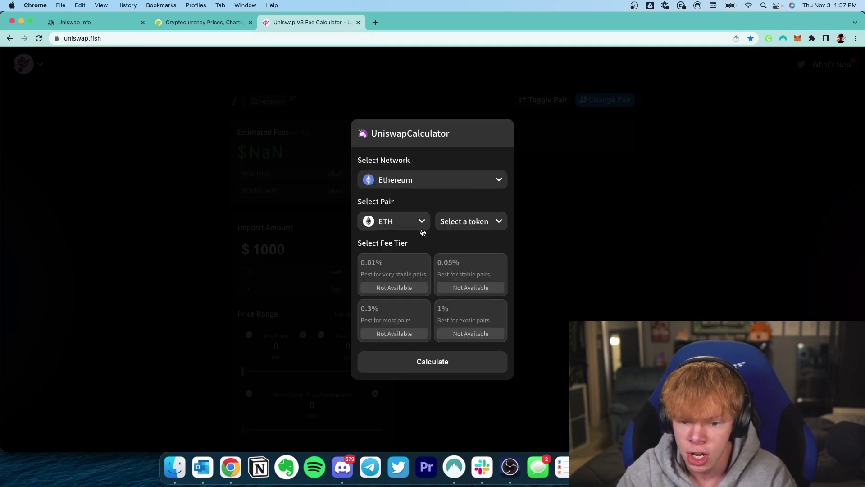
left_click(469, 221)
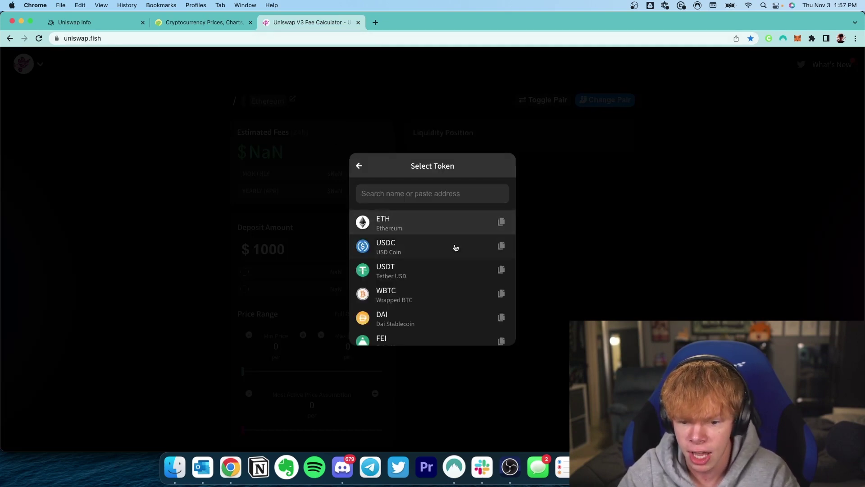
left_click(454, 246)
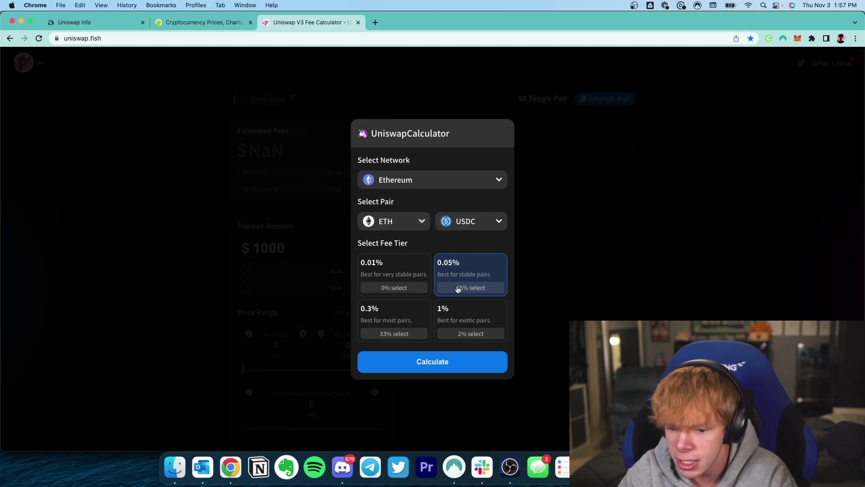
left_click(424, 365)
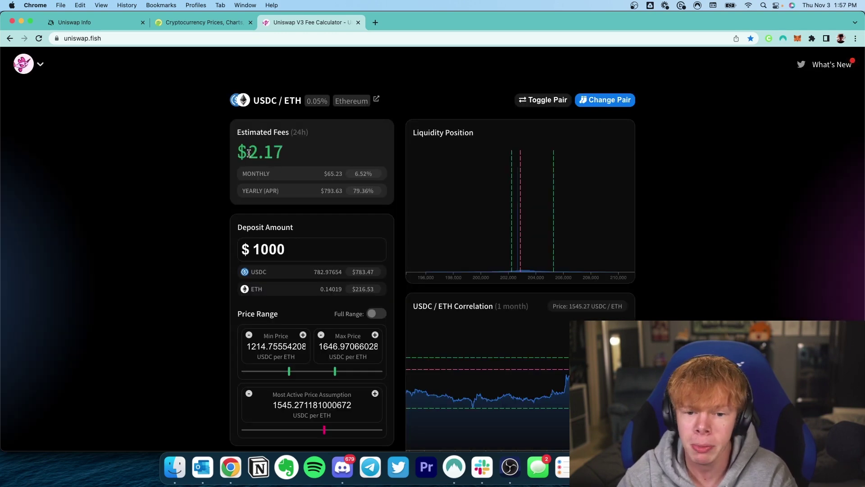
left_click_drag(247, 153, 300, 157)
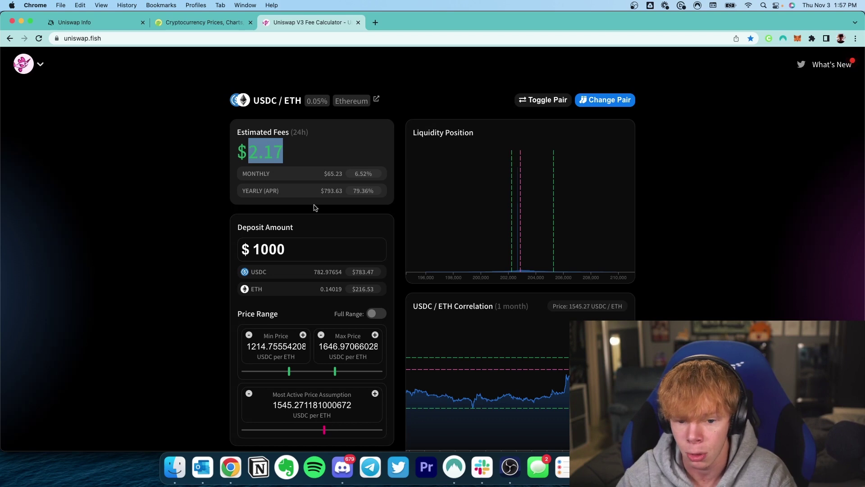
scroll(306, 223, "down", 1)
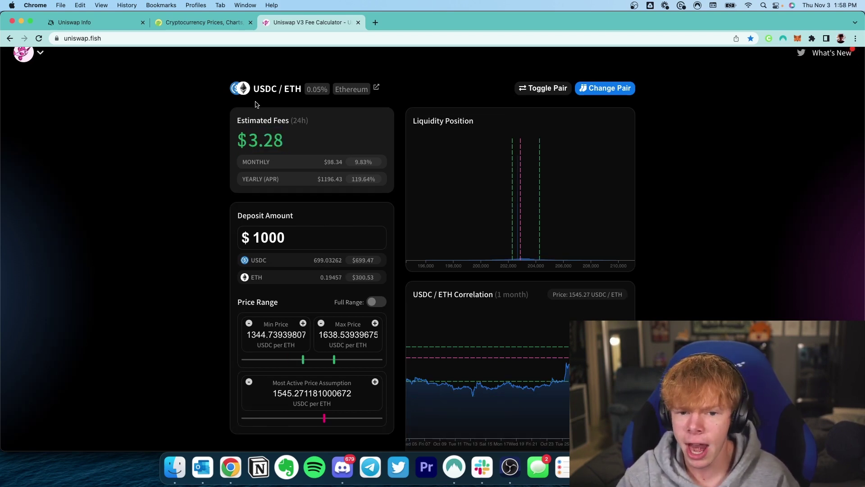
- Highlight the 0.05% fee tier, yearly APR, $1000 deposit and monthly fee estimate
left_click_drag(254, 88, 324, 88)
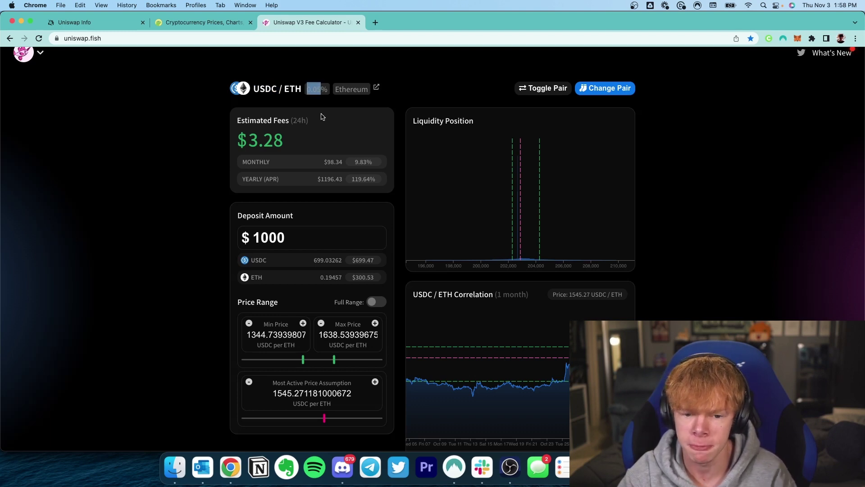
left_click_drag(353, 180, 365, 177)
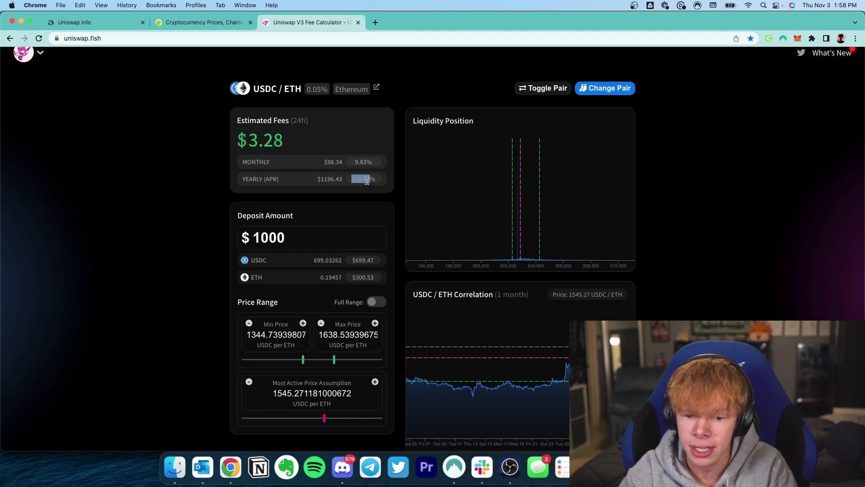
double_click(300, 241)
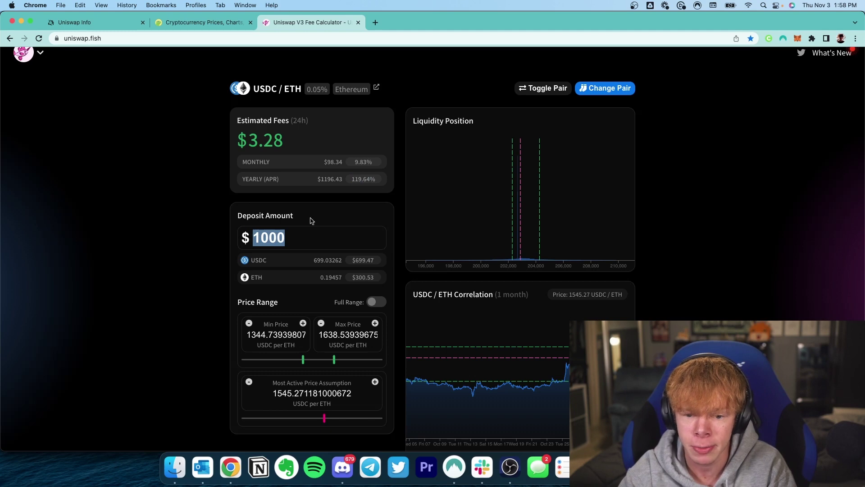
double_click(333, 162)
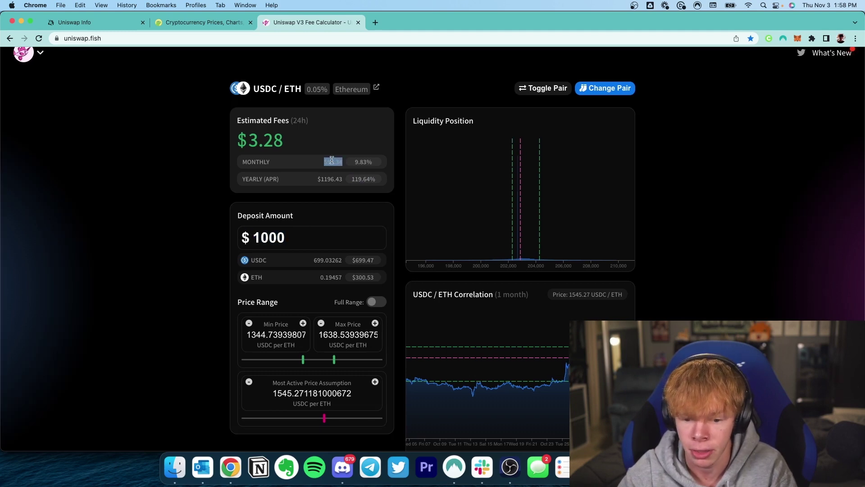
- Toggle Full Range on and off to compare $0.16 versus $3.28 daily fees
left_click(370, 209)
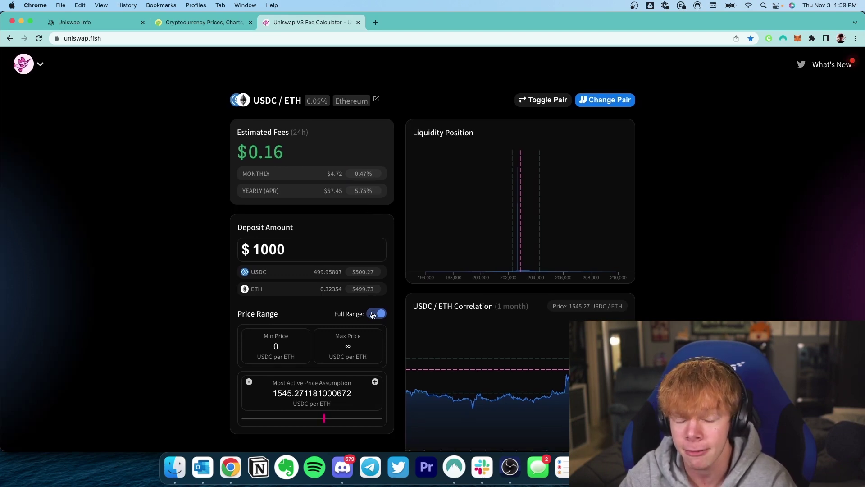
left_click(372, 316)
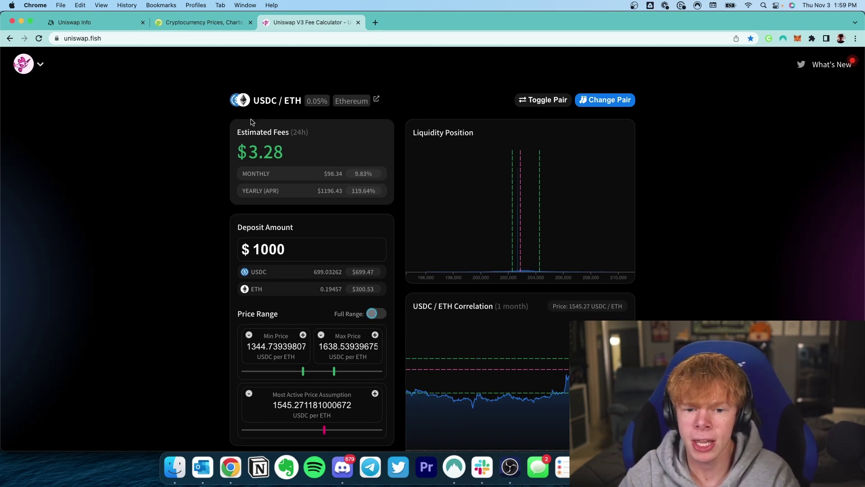
double_click(265, 101)
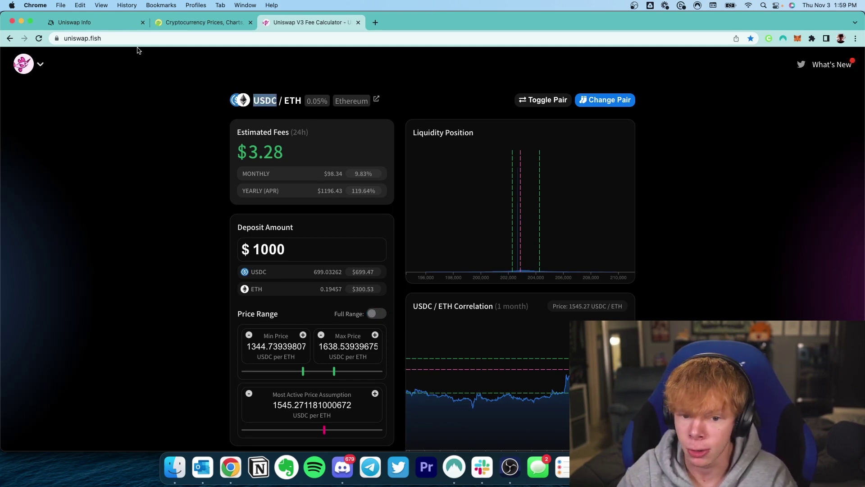
left_click(85, 23)
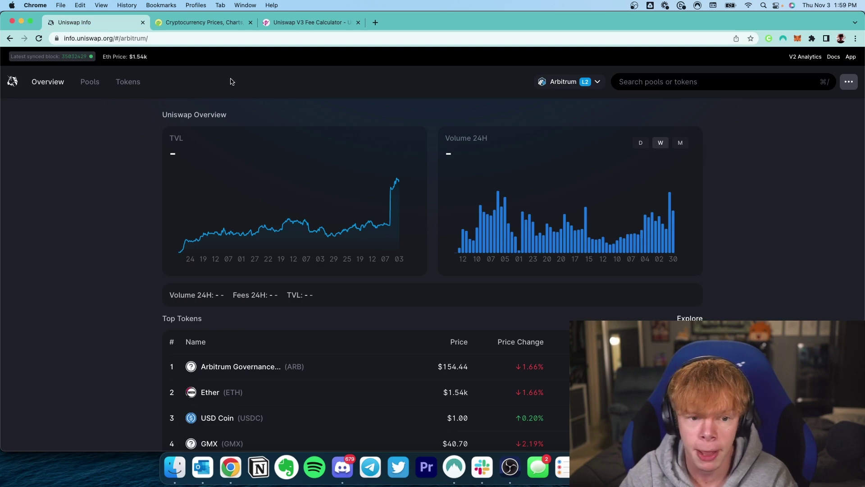
- Switch Uniswap Info from Arbitrum to Ethereum, then open USD Coin's USDC/ETH 0.05% pool page
left_click(568, 82)
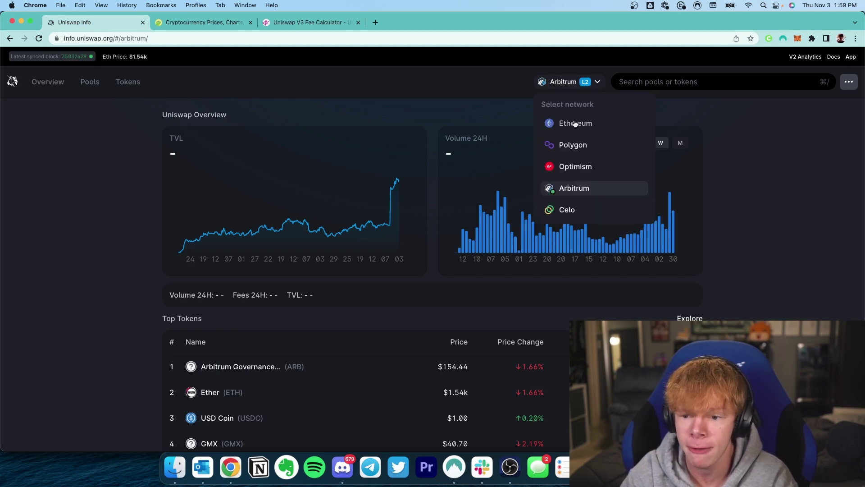
left_click(581, 120)
scroll(290, 223, "down", 3)
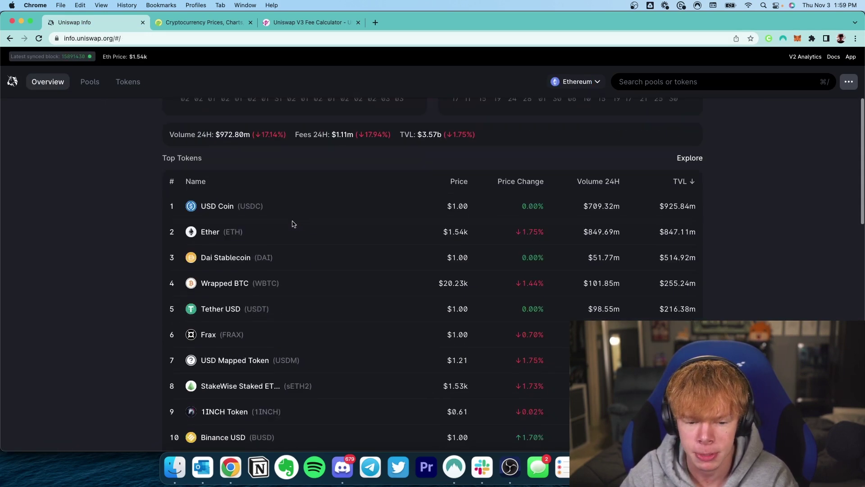
left_click(217, 203)
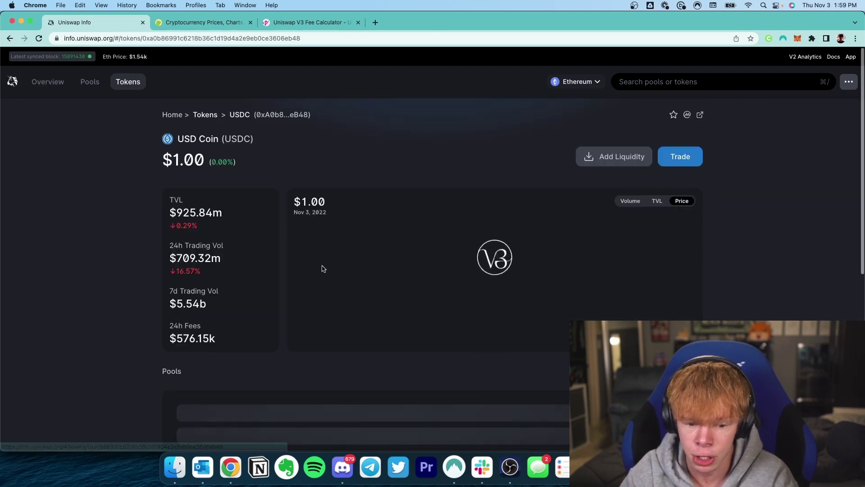
scroll(228, 270, "down", 3)
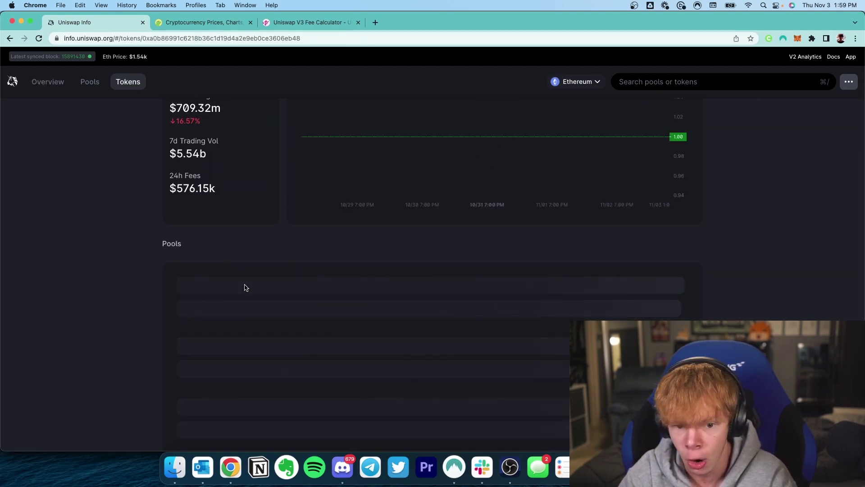
scroll(203, 203, "up", 2)
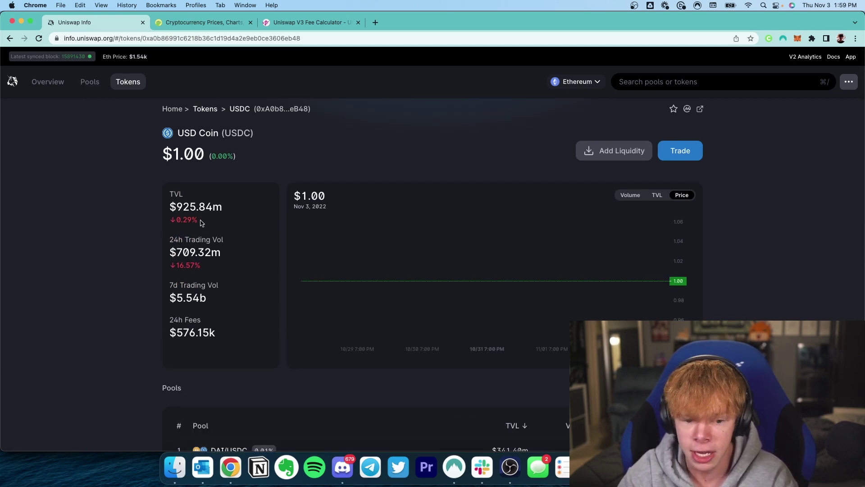
scroll(203, 251, "down", 4)
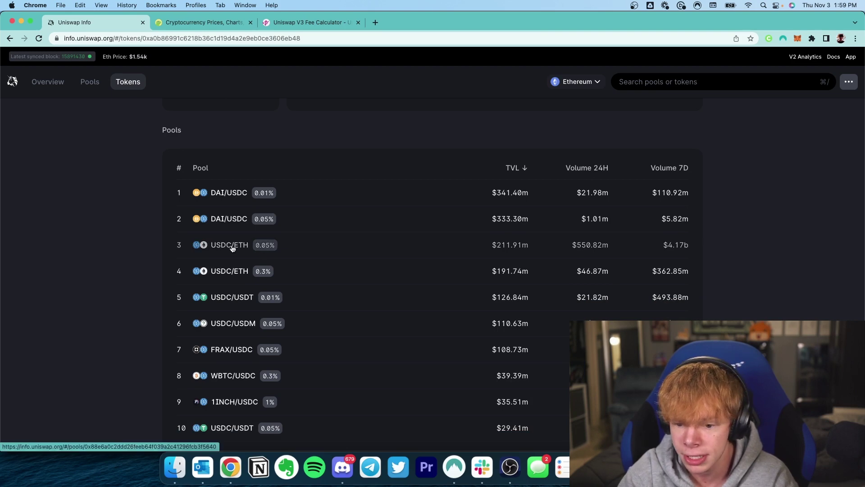
left_click(232, 249)
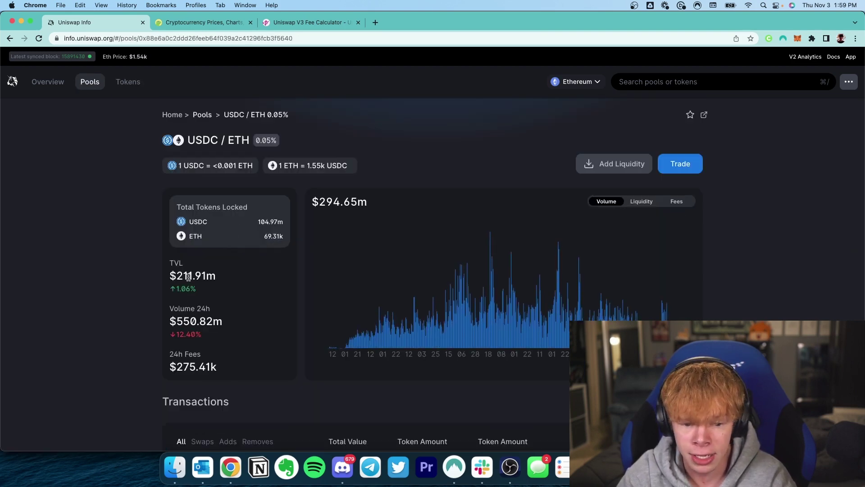
left_click_drag(178, 275, 224, 279)
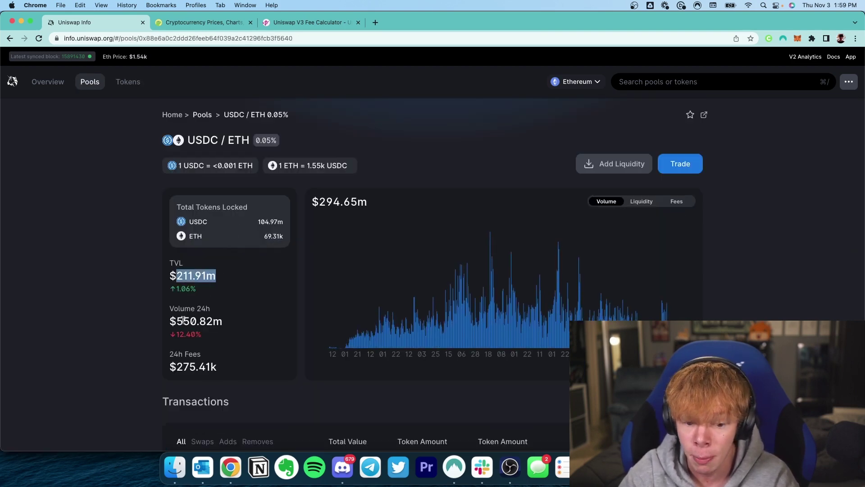
left_click_drag(176, 321, 221, 321)
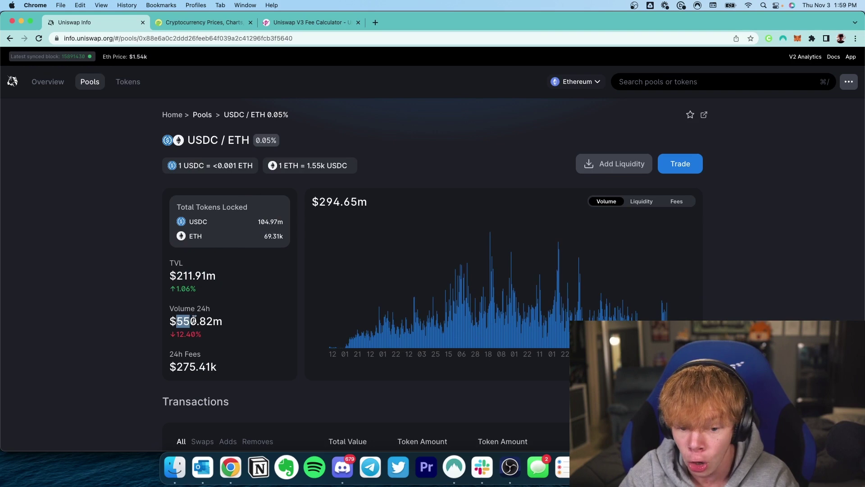
left_click(225, 326)
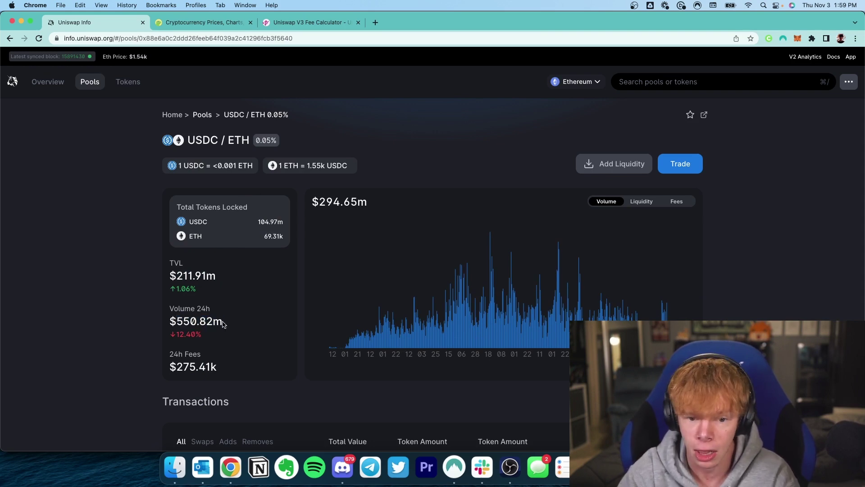